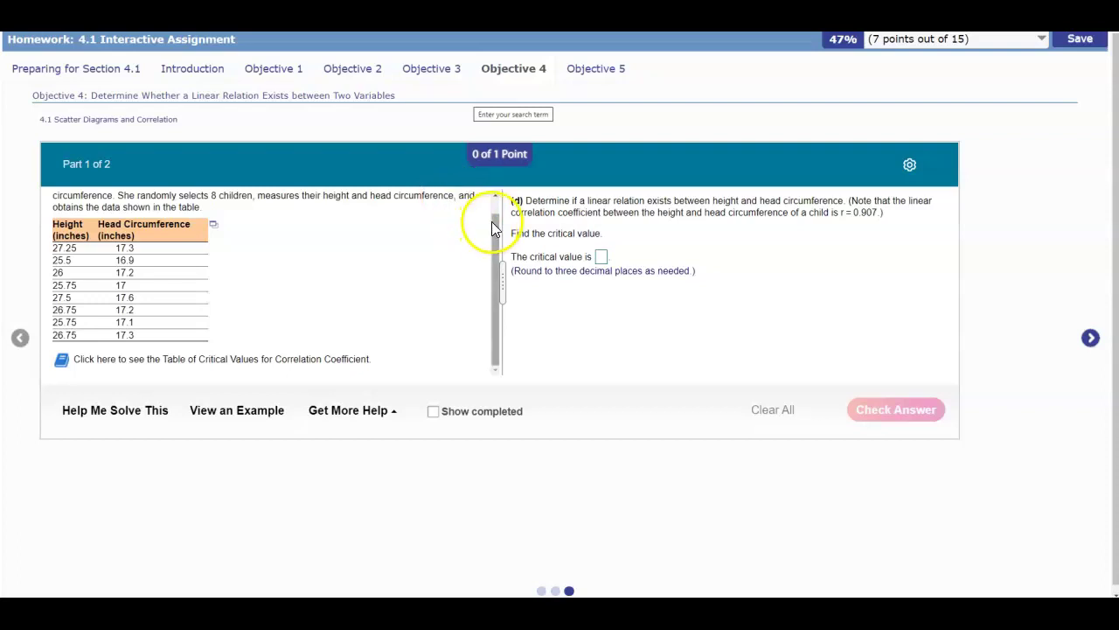
Drag the 'Find the critical value' notes up under the top paragraph of the Section 4.1 page
scroll(493, 218, "up", 1)
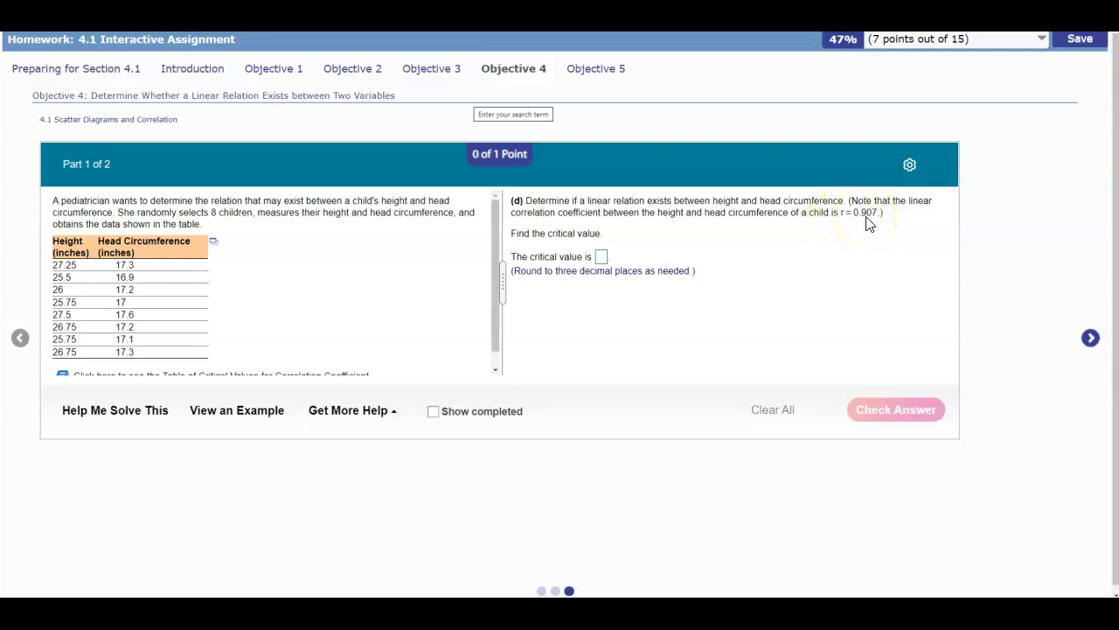
mouse_move(357, 612)
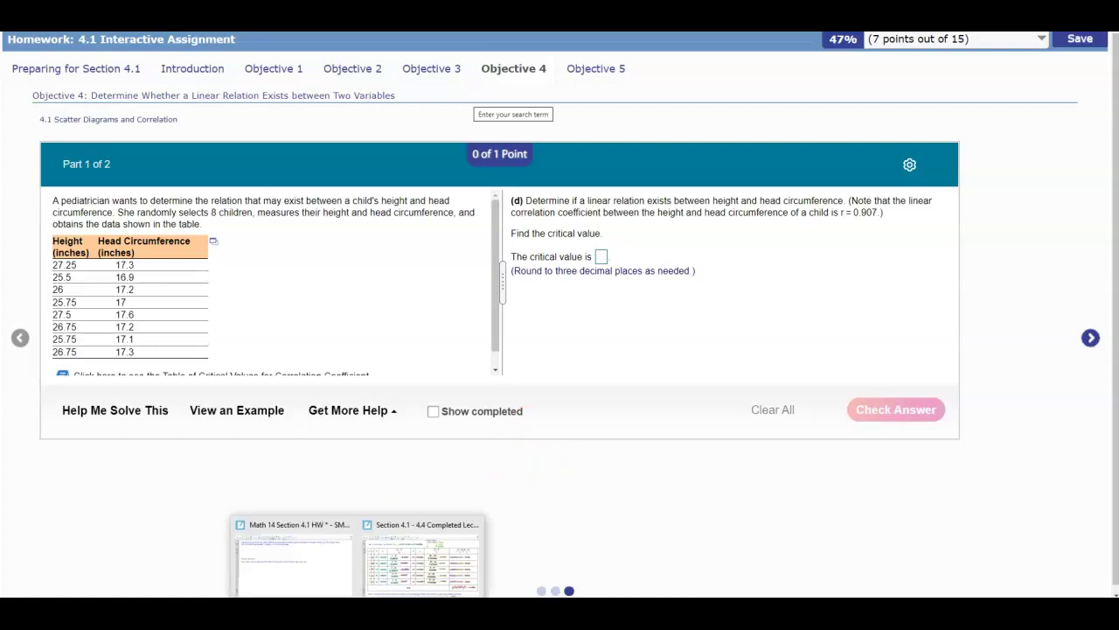
left_click(312, 585)
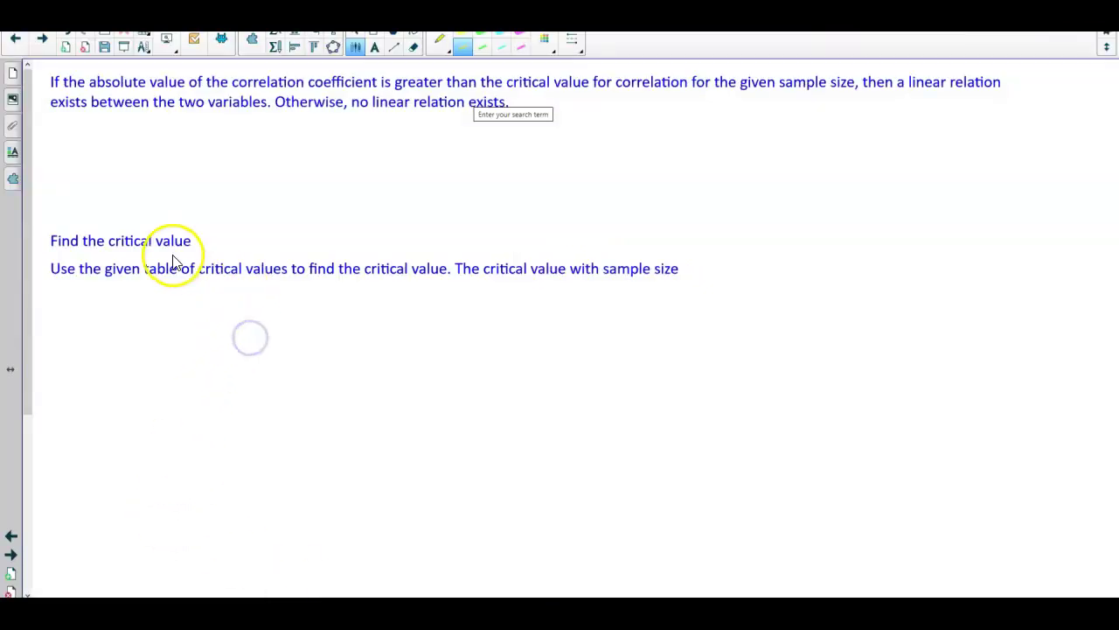
left_click(178, 286)
left_click_drag(145, 237, 157, 341)
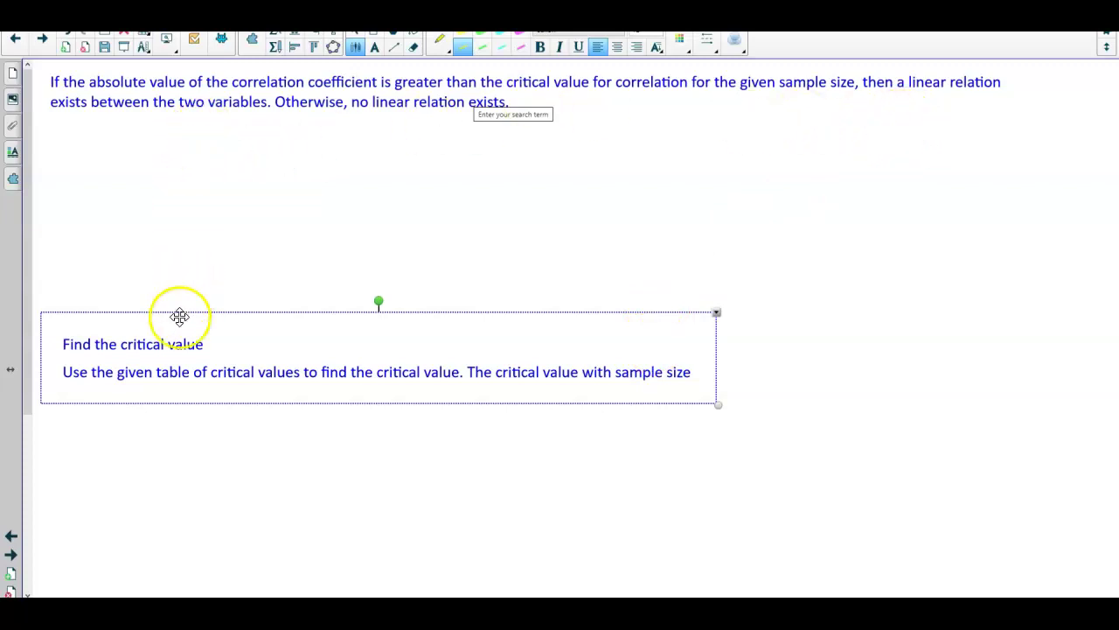
left_click_drag(172, 357, 184, 157)
left_click(186, 214)
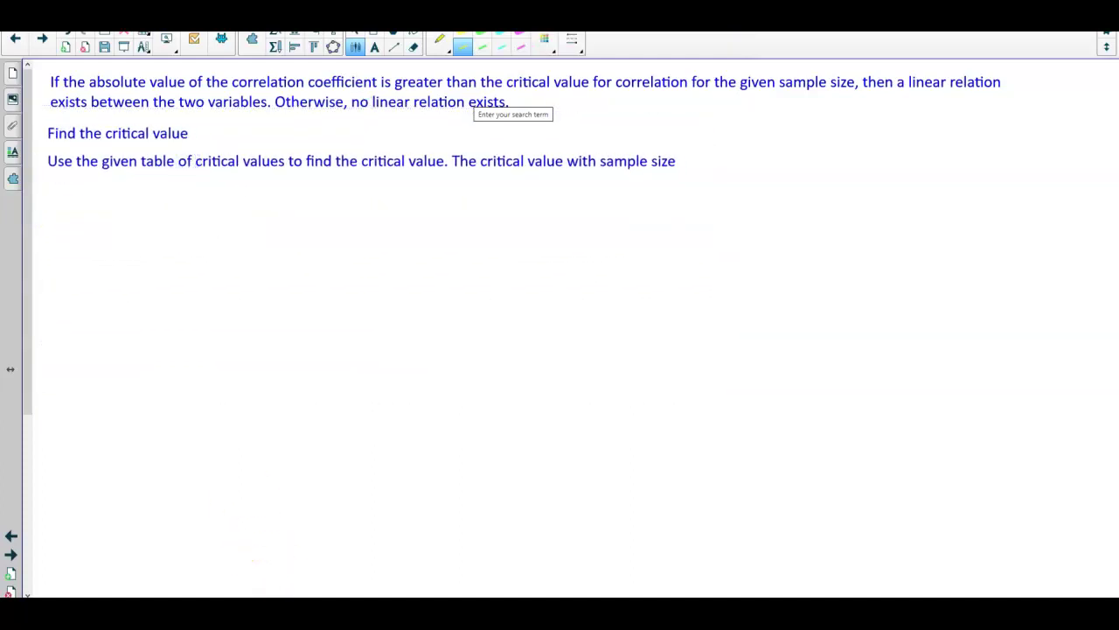
left_click(357, 556)
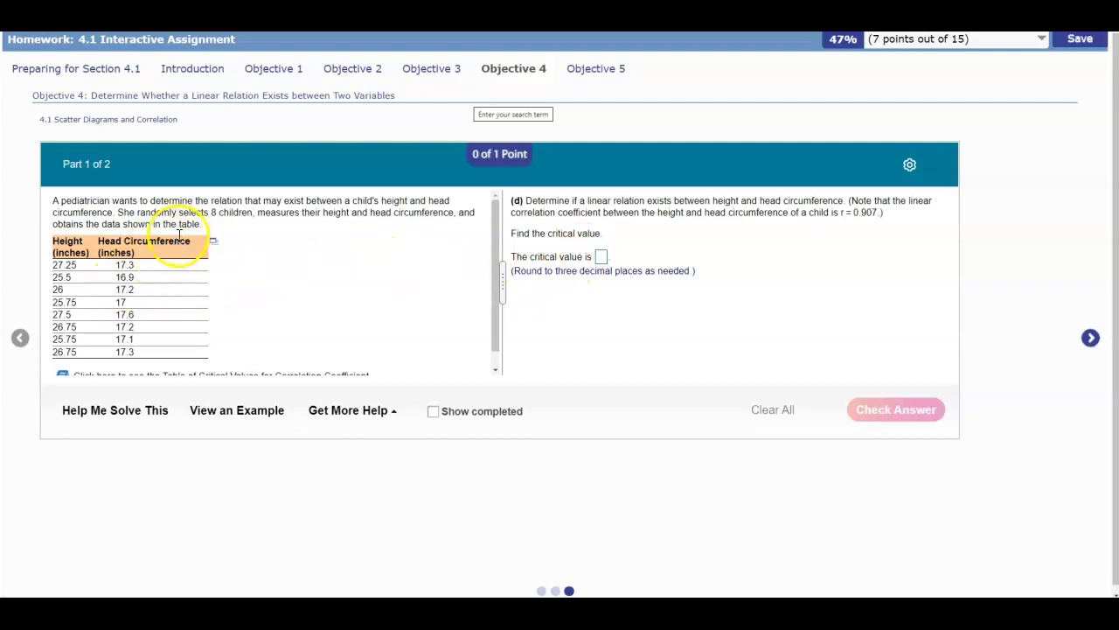
Highlight the sample size of 8 children in the problem statement
left_click(214, 213)
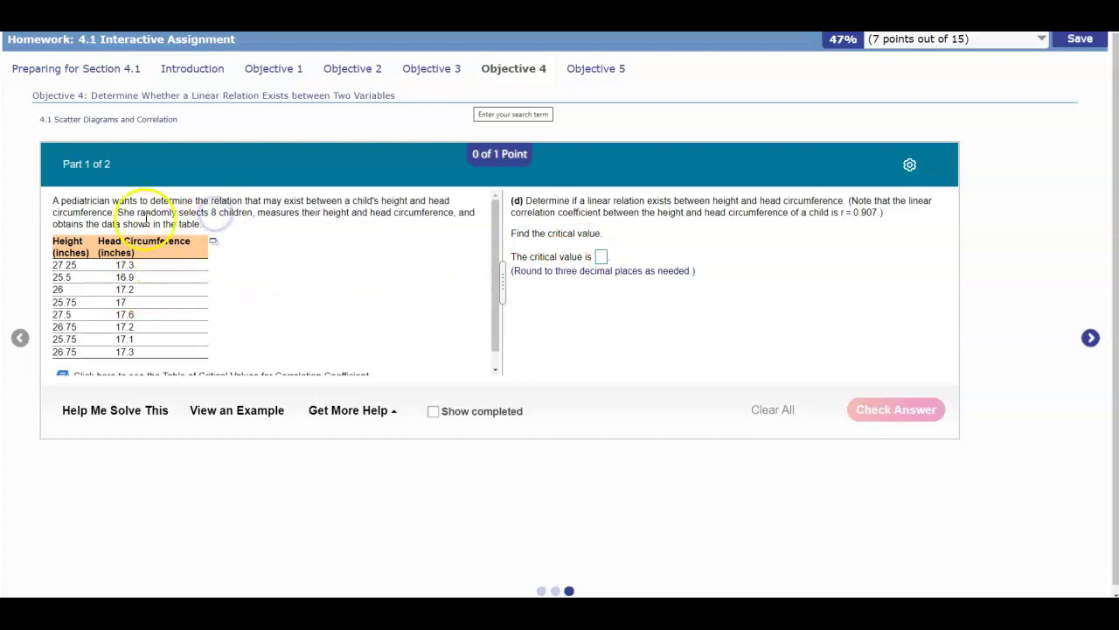
double_click(214, 213)
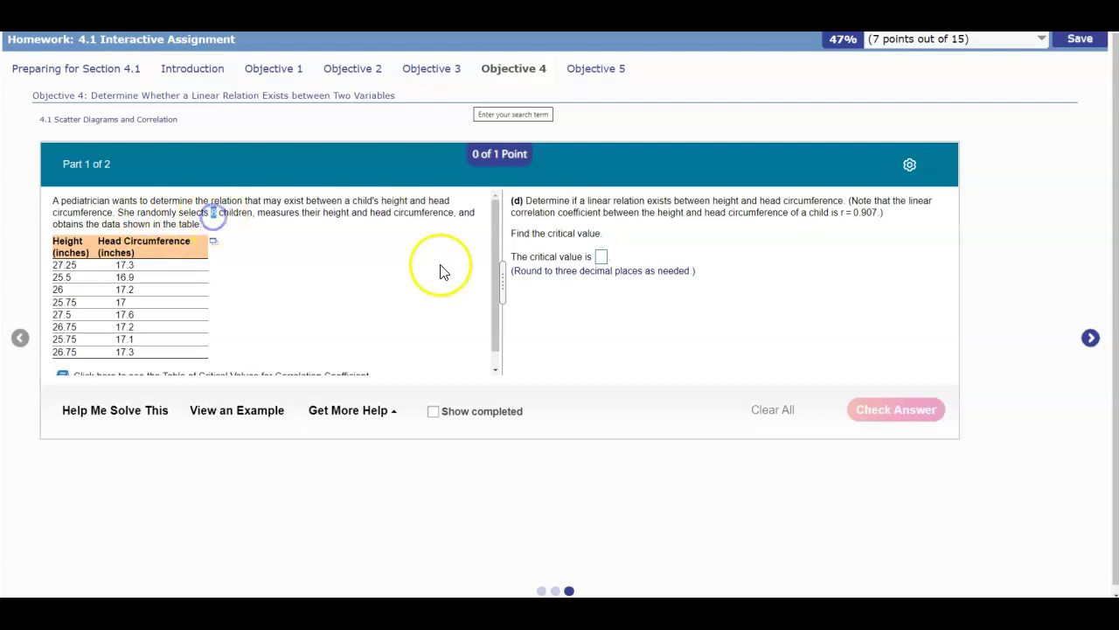
left_click_drag(494, 288, 495, 317)
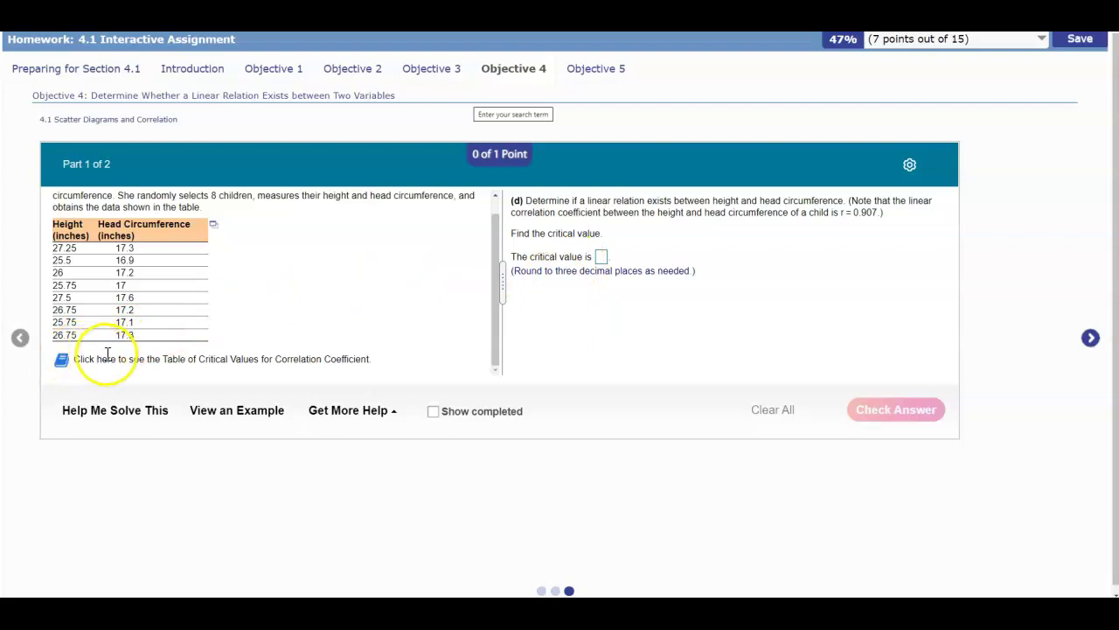
Open the critical values table, move it aside, and highlight 0.707 in the n = 8 row
left_click(62, 362)
left_click_drag(452, 167, 190, 159)
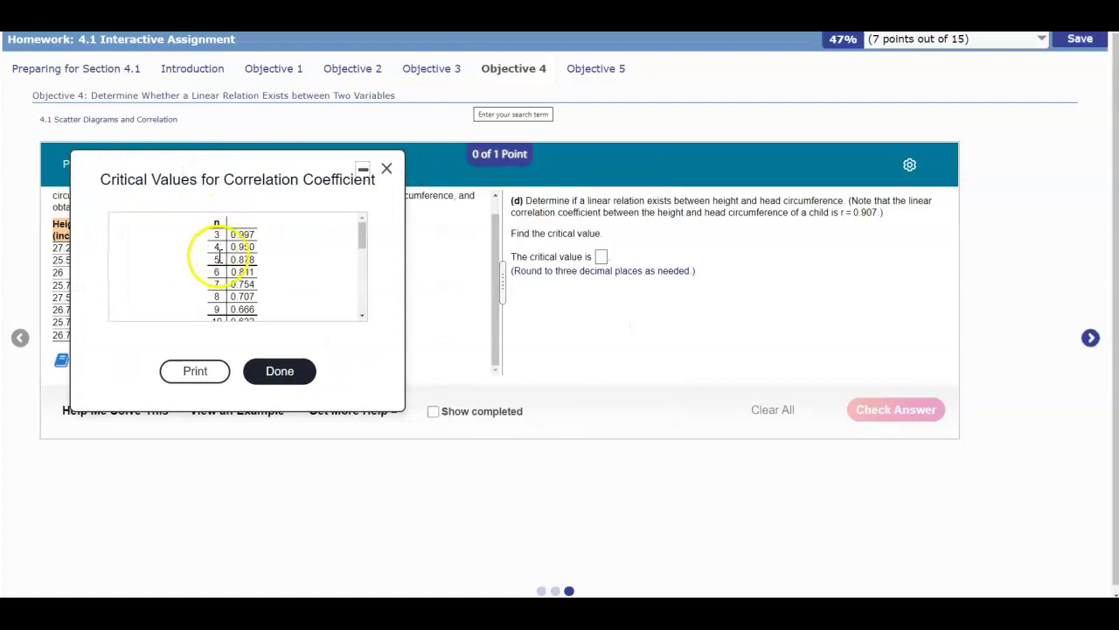
double_click(217, 298)
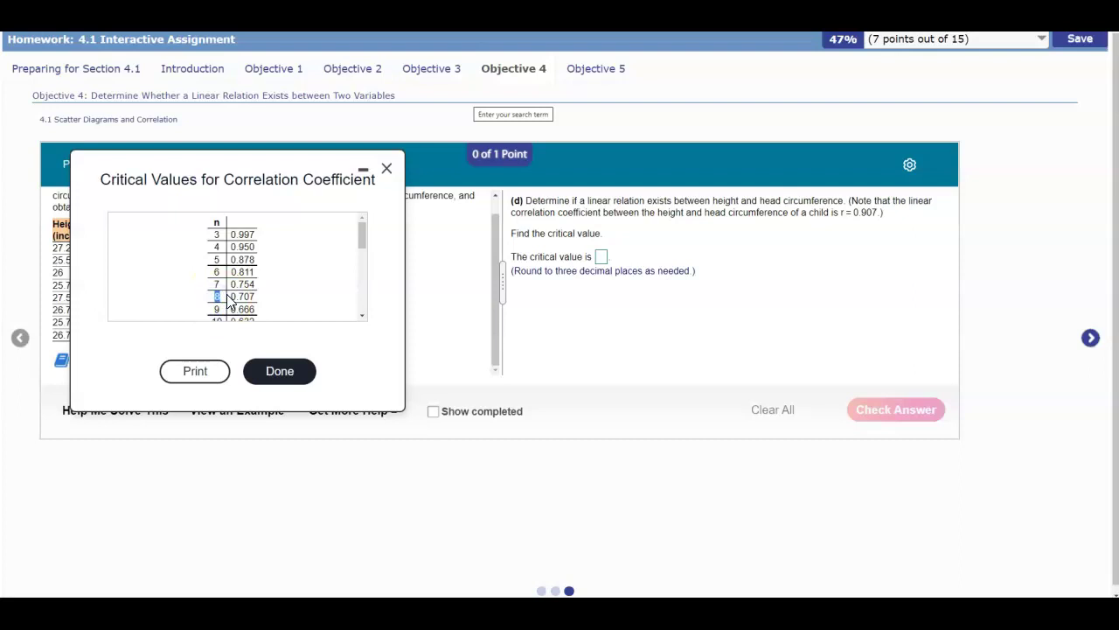
left_click_drag(226, 298, 258, 301)
left_click(257, 300)
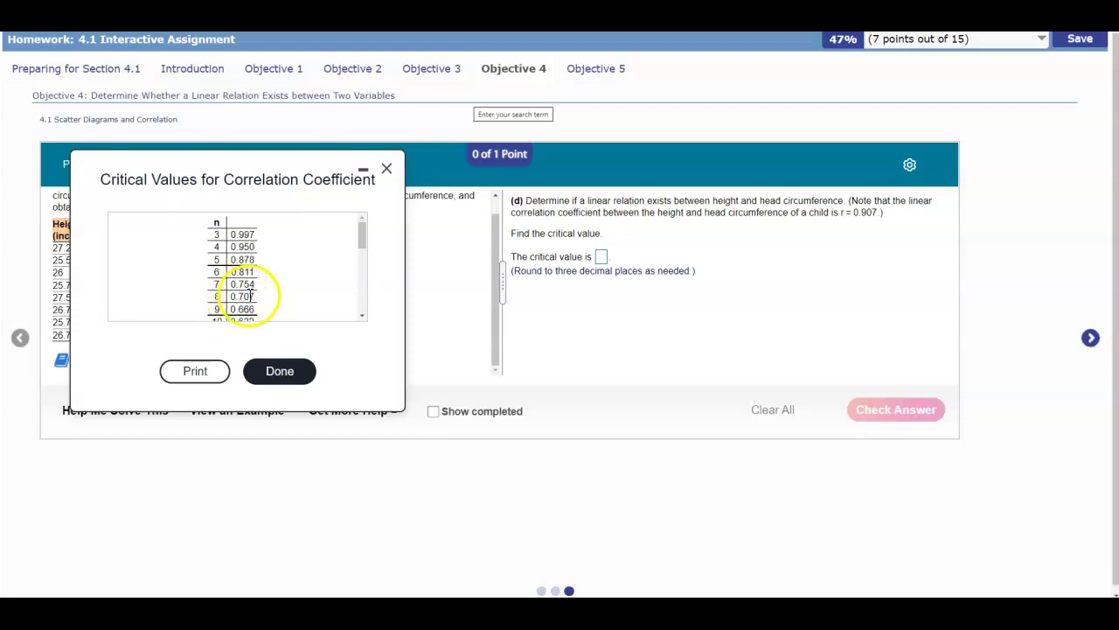
Enter 0.707 as the critical value, check it, and dismiss the Good job message
left_click(600, 259)
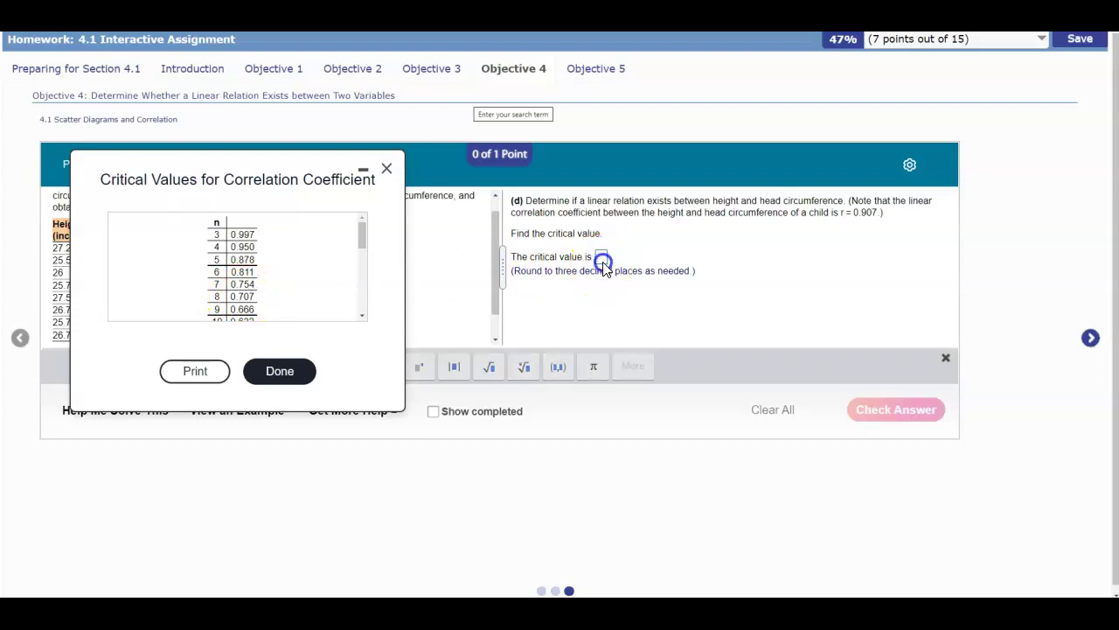
type("0")
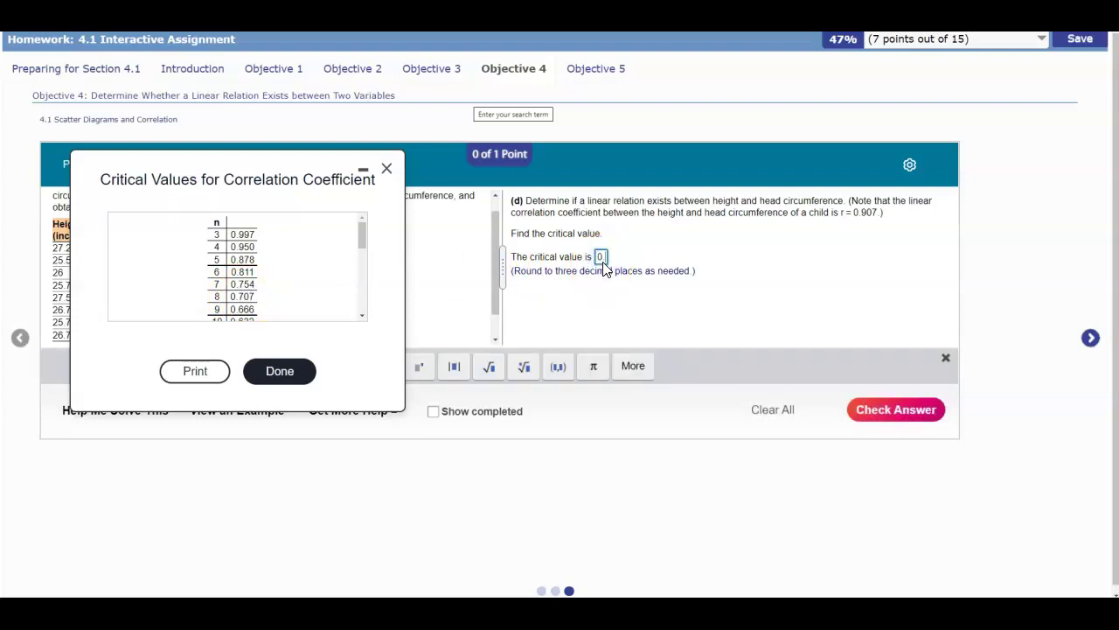
type(".707")
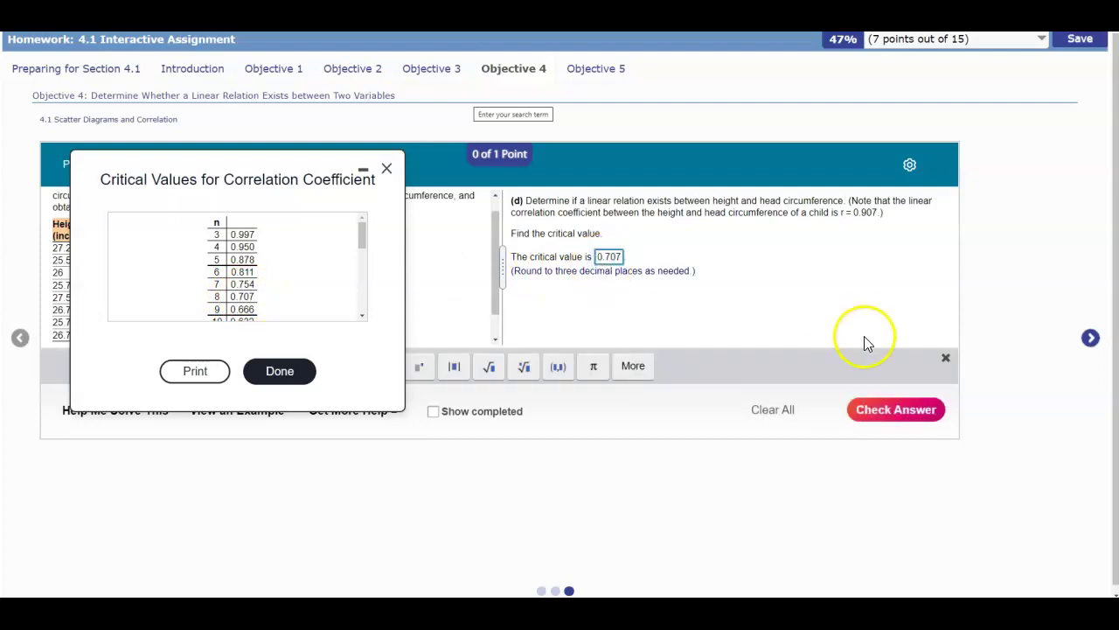
left_click(920, 424)
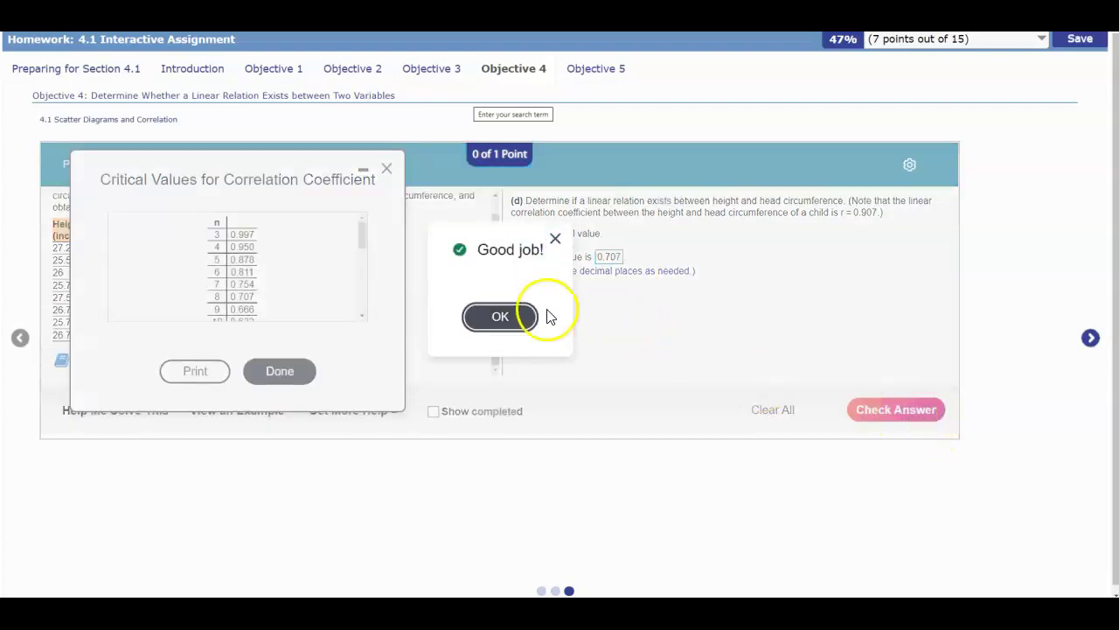
left_click(504, 318)
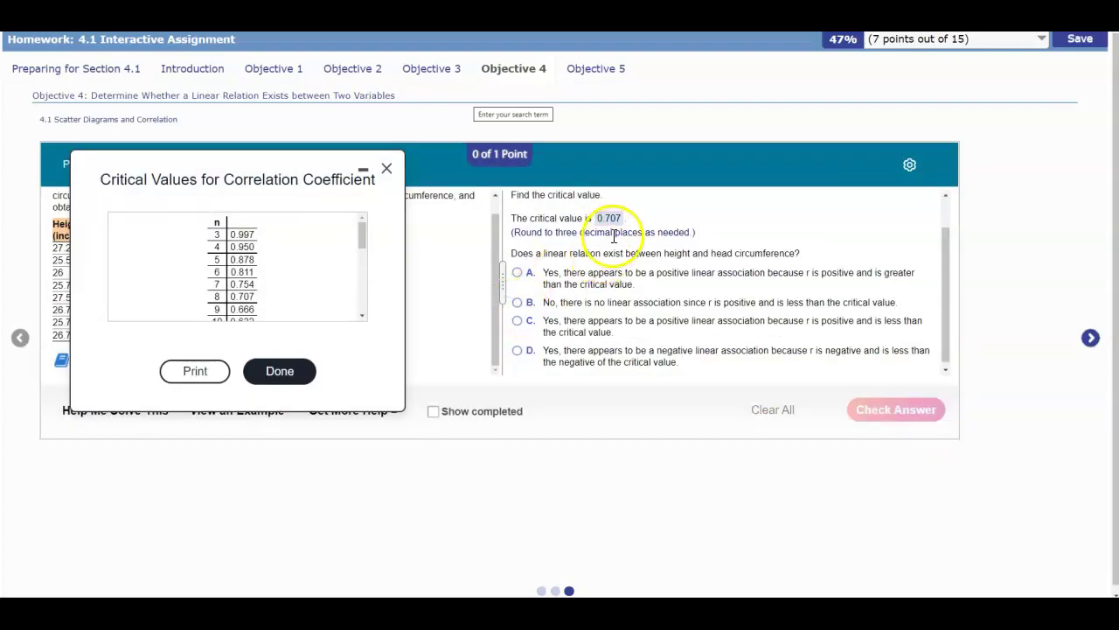
scroll(604, 243, "up", 1)
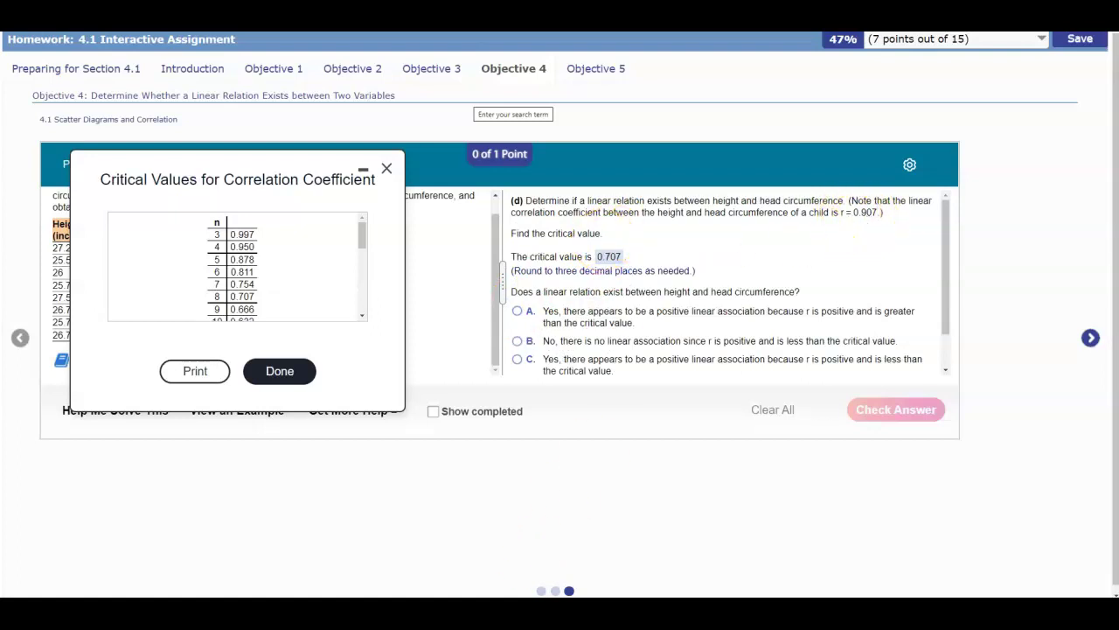
left_click(317, 585)
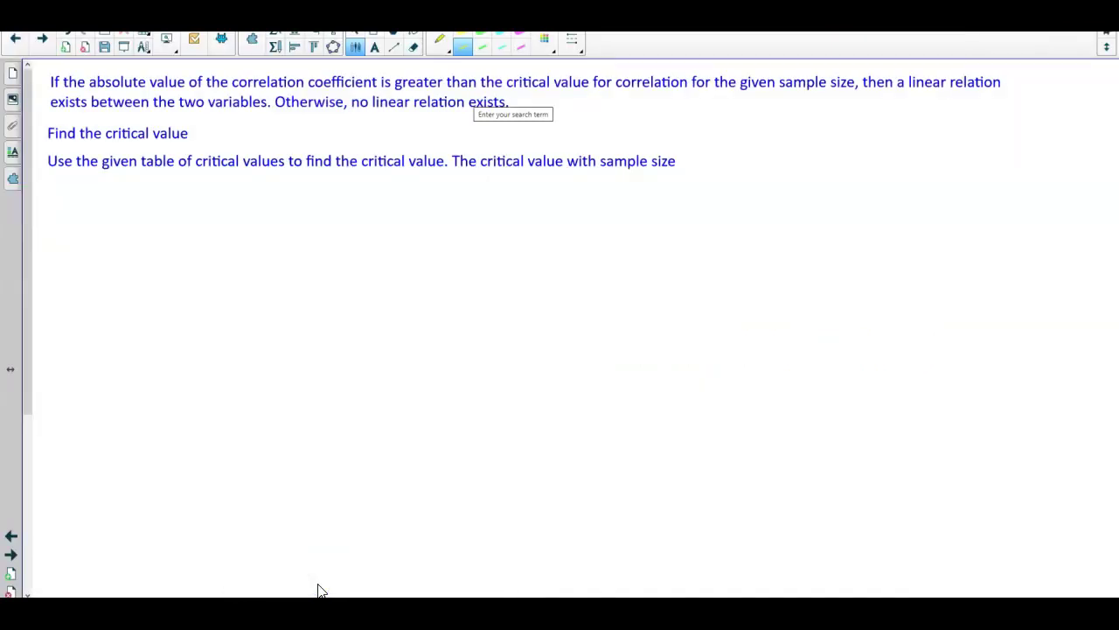
Switch from the highlighter to the regular pen and set its line thickness
left_click(687, 158)
left_click(355, 47)
left_click(376, 79)
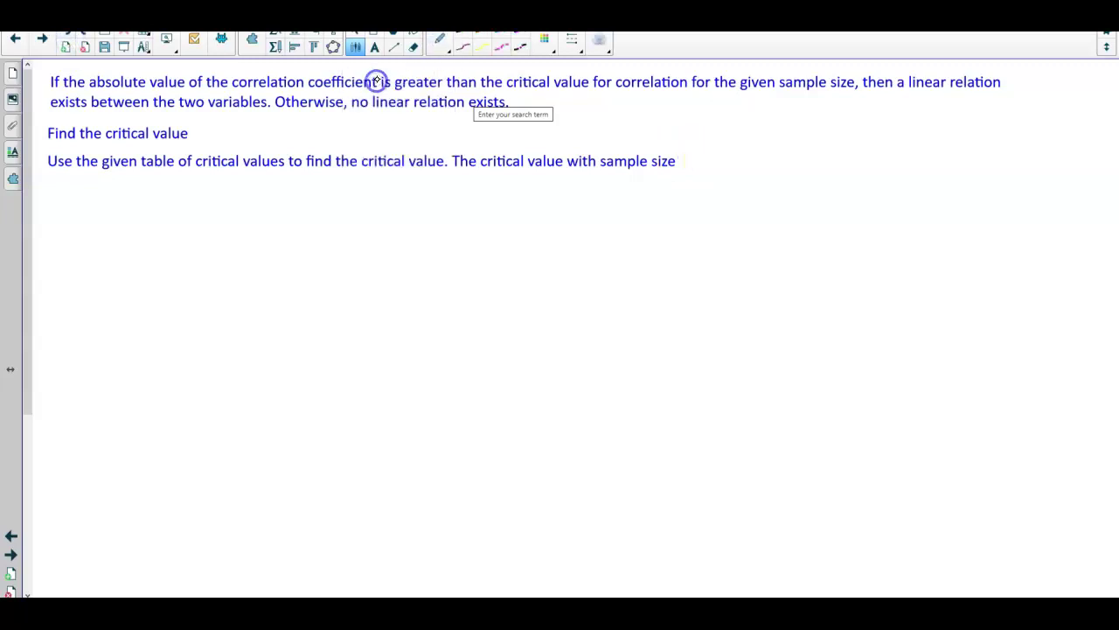
left_click(578, 44)
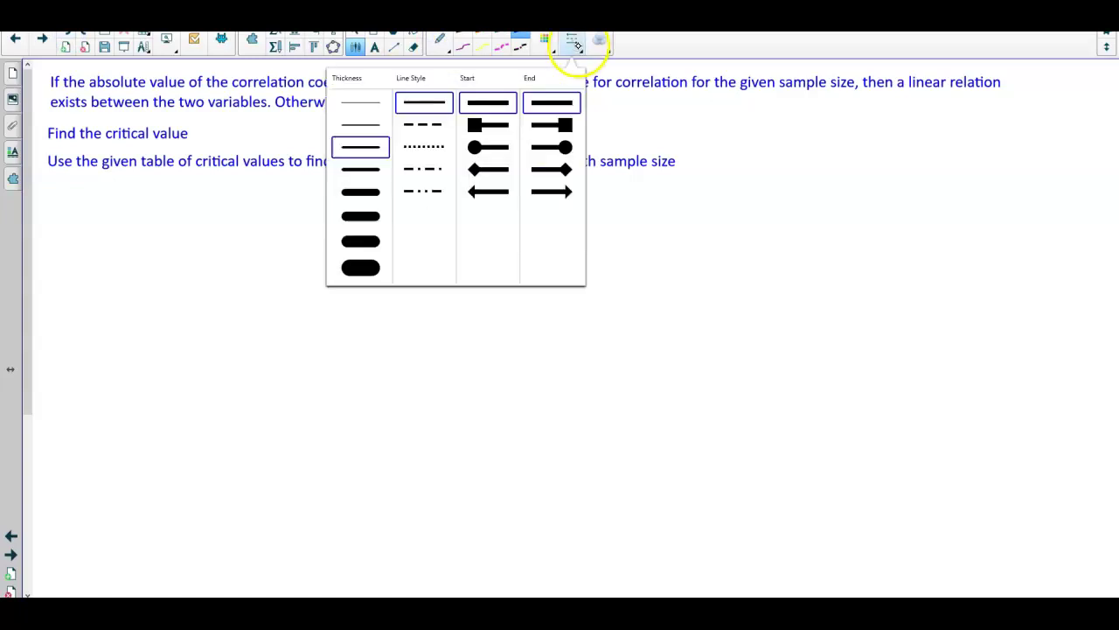
left_click(577, 44)
Handwrite 'n = 8' after the sample size sentence and 'LINEAR CORRELATION COEFFICIENT' below
left_click_drag(689, 156, 690, 163)
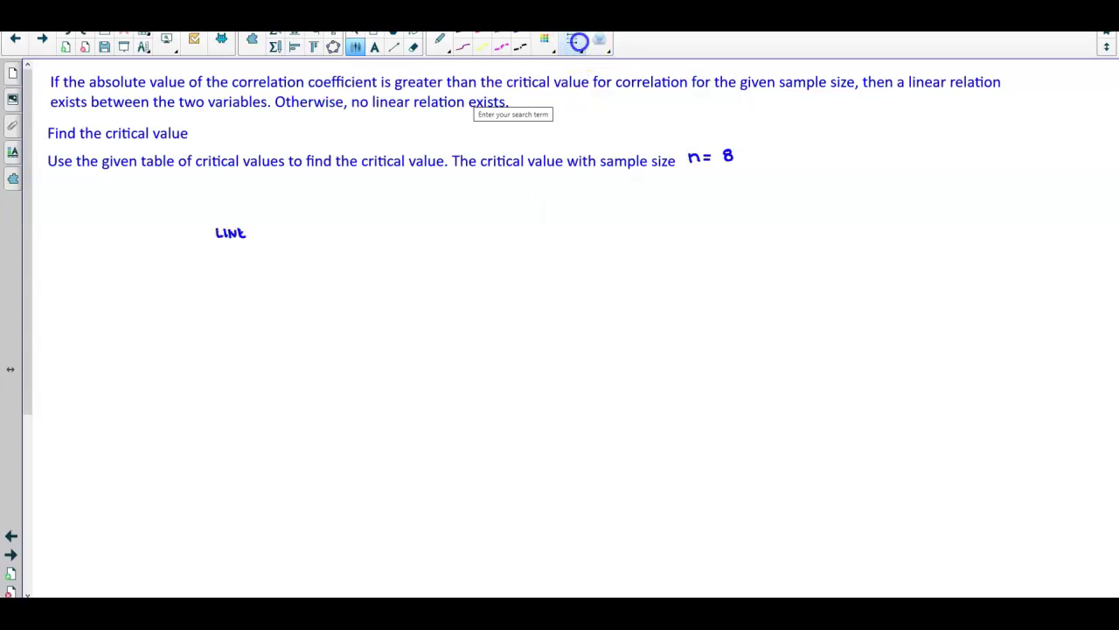
left_click_drag(248, 236, 255, 233)
mouse_move(310, 227)
left_mouse_down()
mouse_move(311, 237)
mouse_move(449, 221)
left_mouse_up()
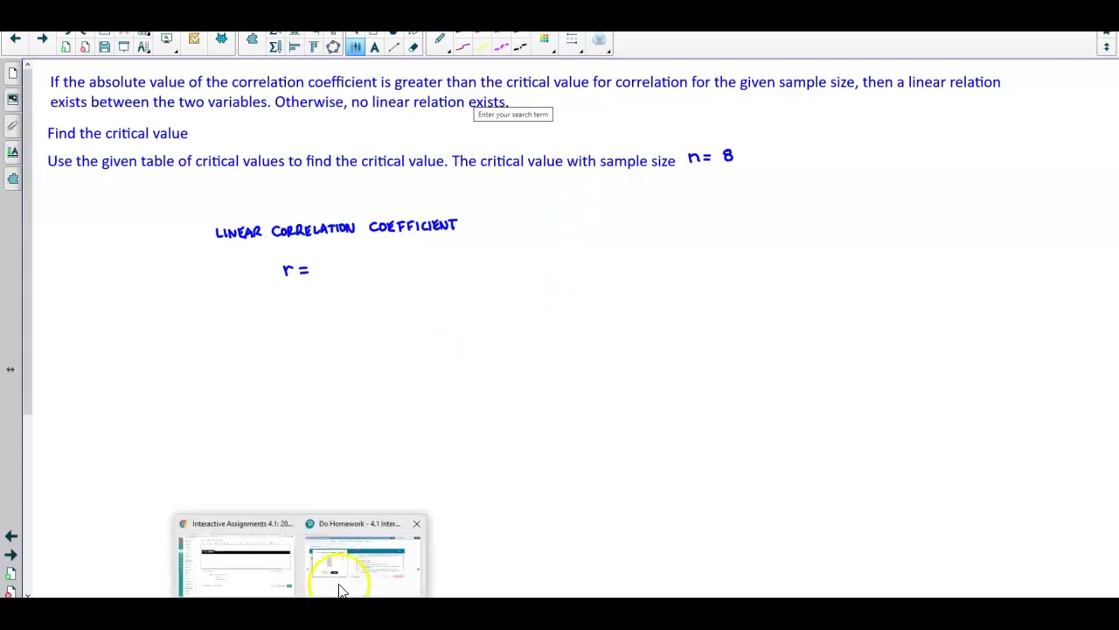
left_click(332, 564)
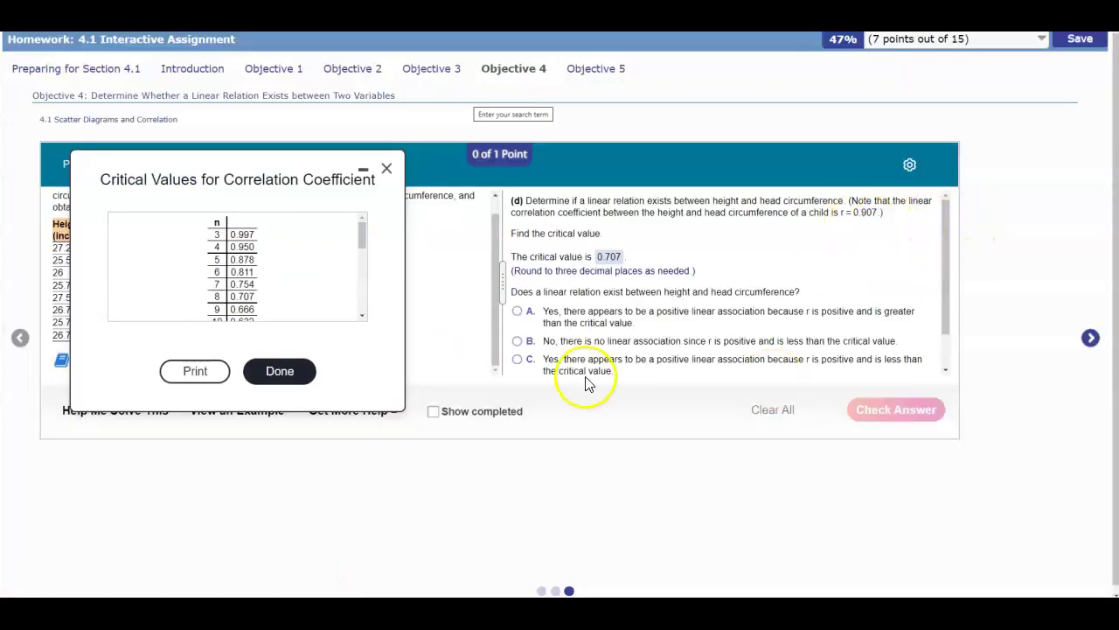
left_click(339, 579)
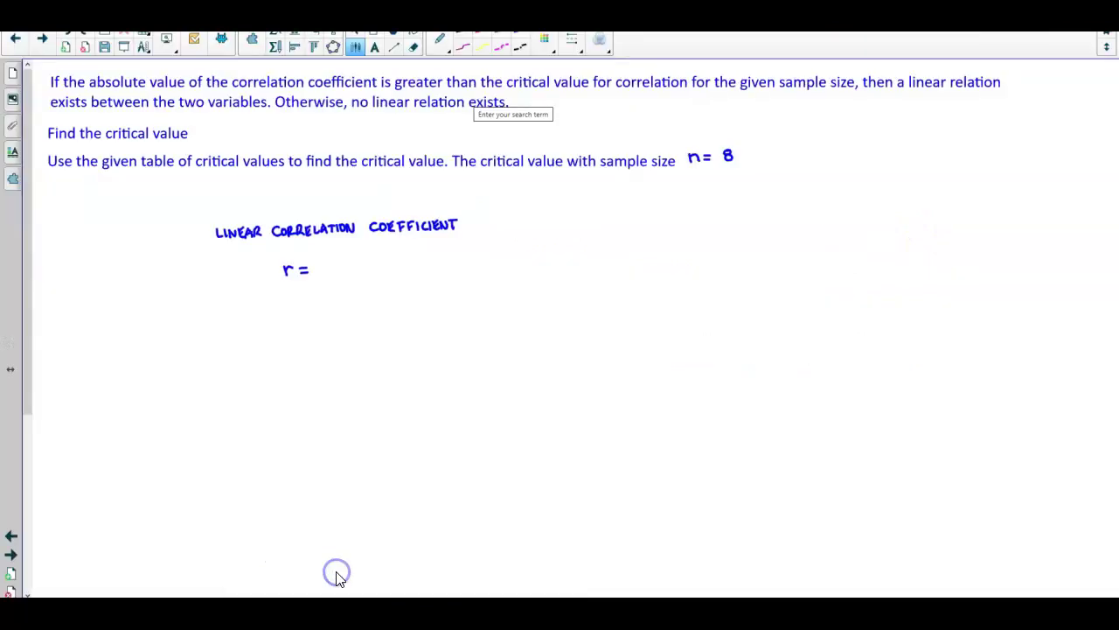
Handwrite r = 0.907, CV 0.707, the comparison 0.907 > 0.707, and 'LINEAR RELATION EXISTS'
left_click_drag(325, 263, 327, 264)
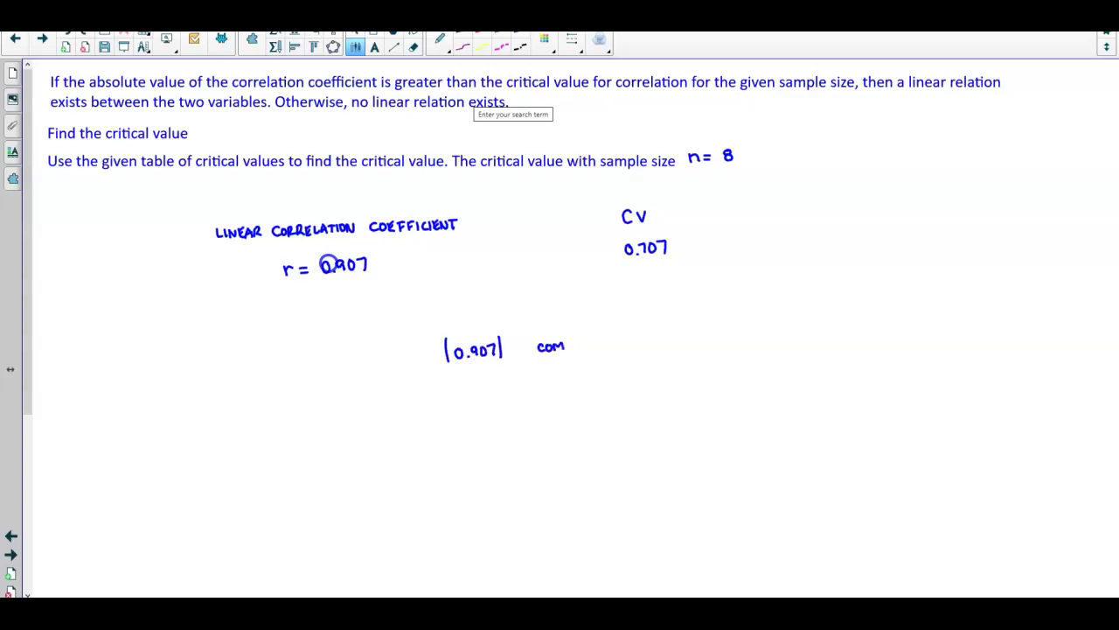
left_click_drag(577, 349, 595, 348)
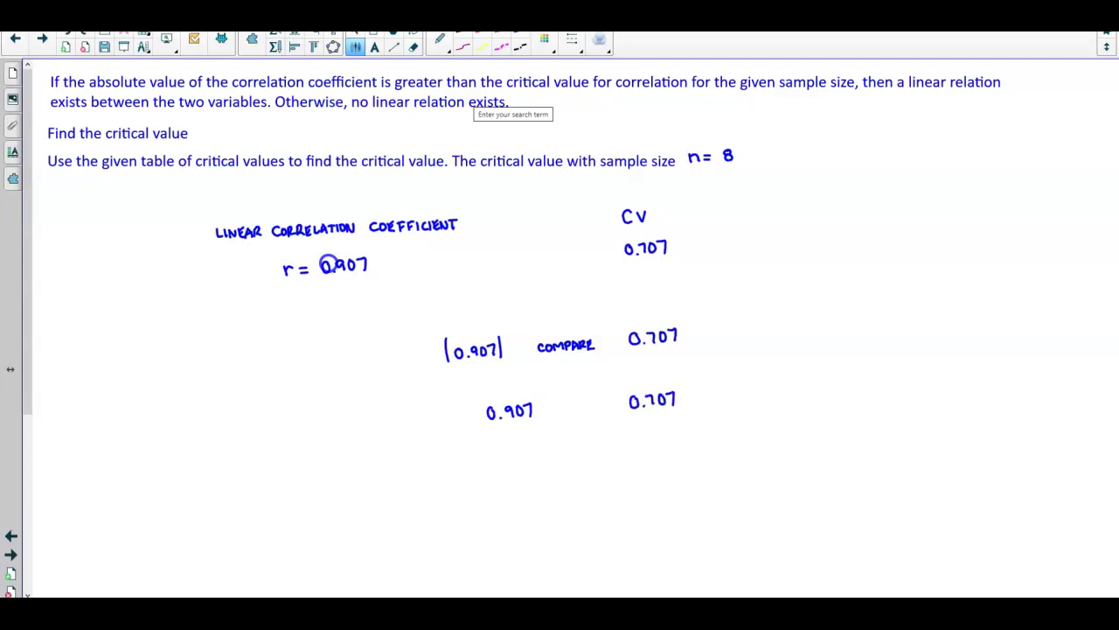
left_click_drag(593, 404, 577, 417)
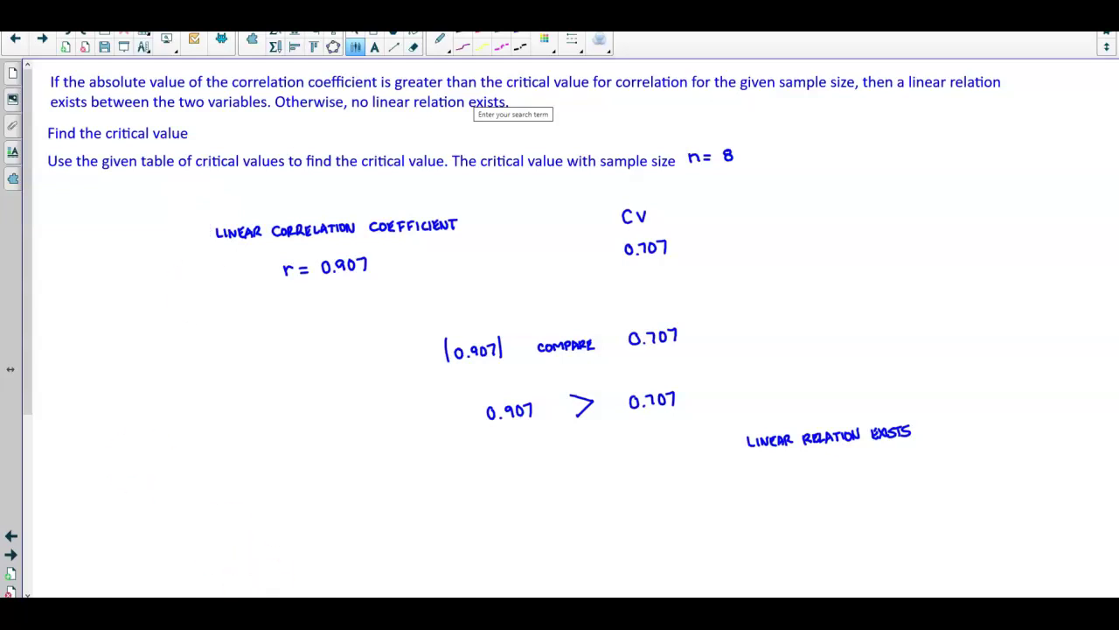
Close the critical values table, select option A (positive linear association), and check the answer
left_click(337, 577)
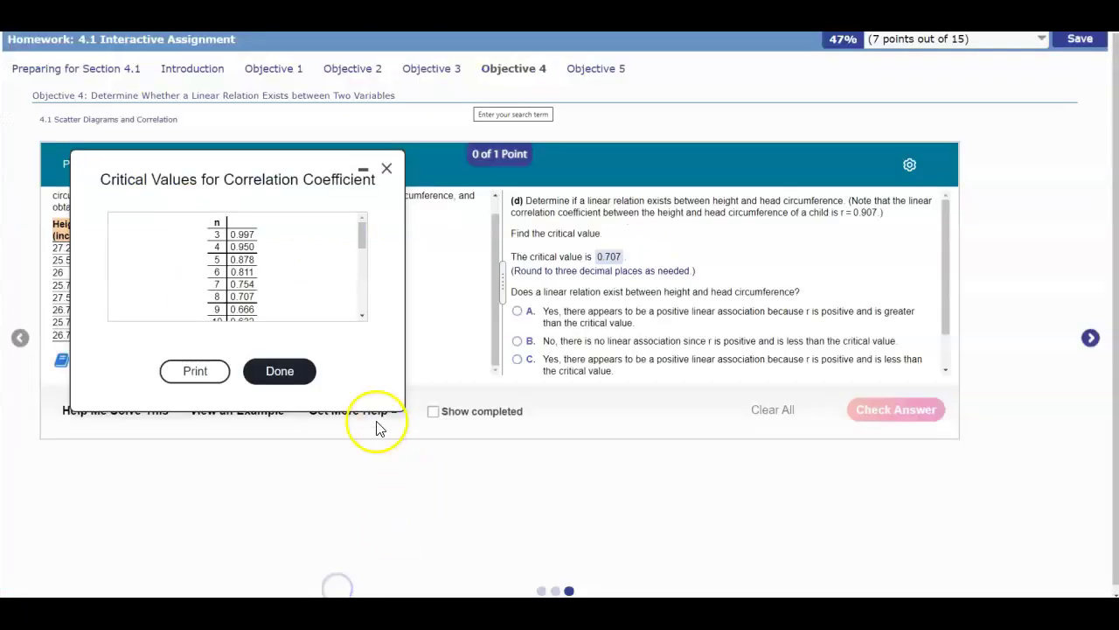
left_click(302, 385)
left_click_drag(946, 329, 945, 344)
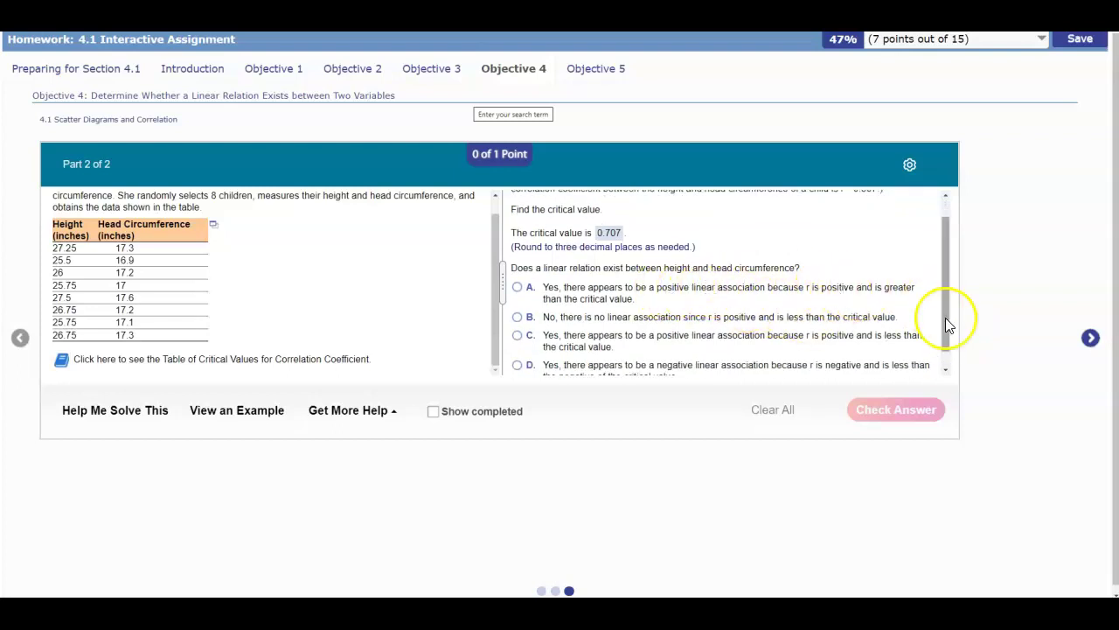
left_click_drag(946, 317, 946, 330)
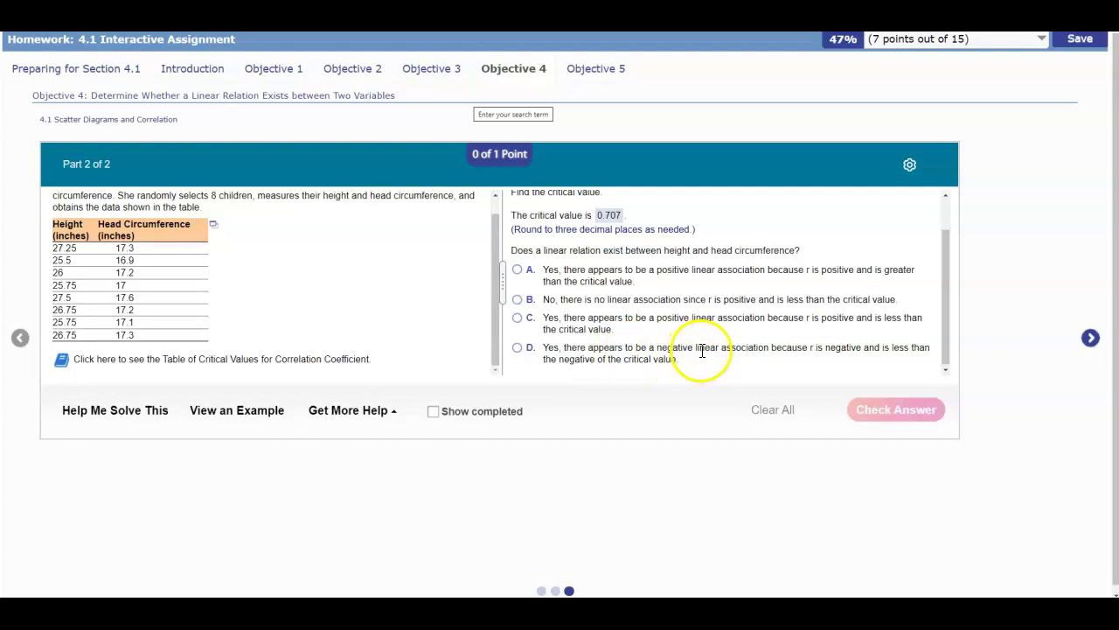
scroll(701, 349, "up", 1)
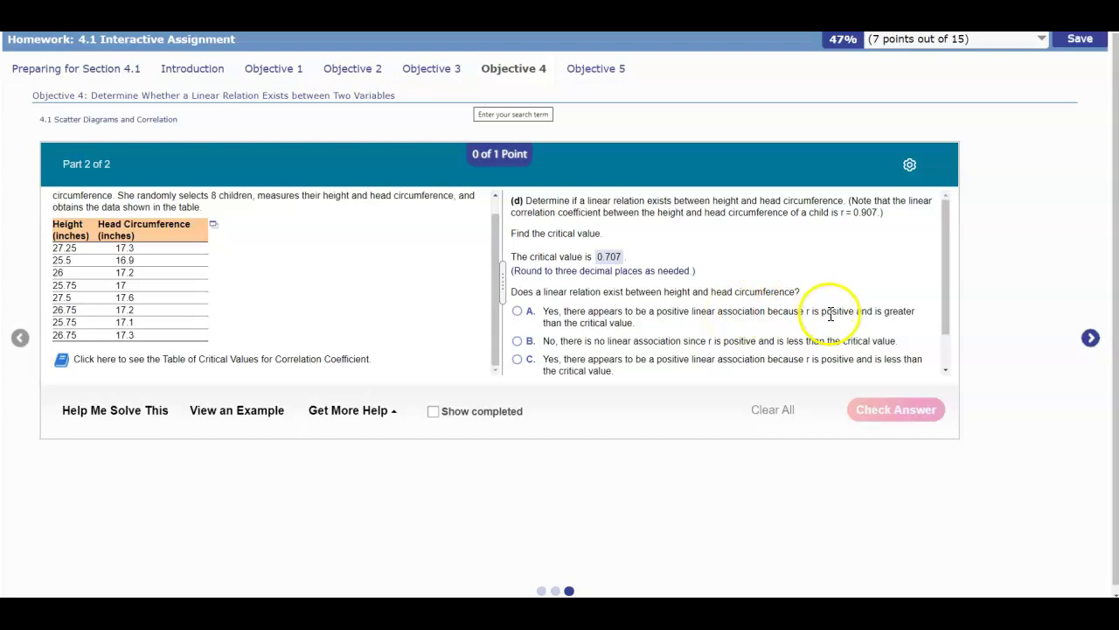
left_click(517, 311)
left_click(888, 409)
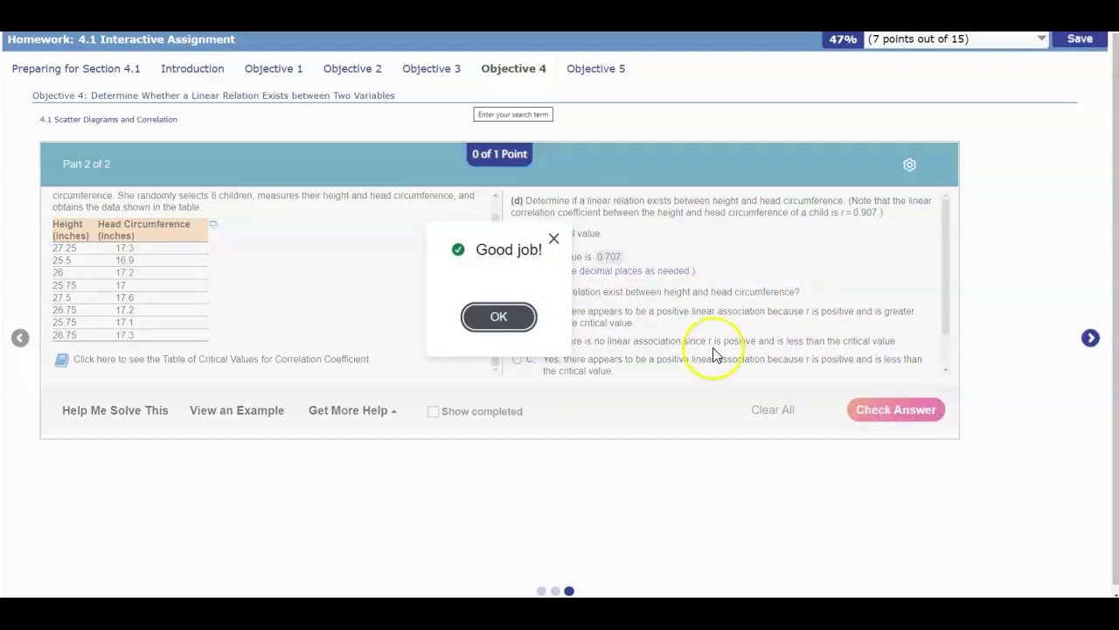